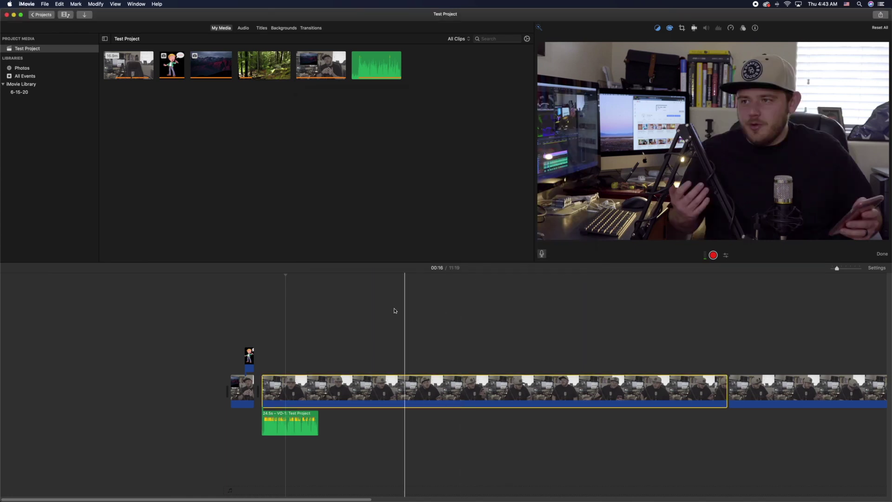
Move the playhead back to 00:09 and open the Import window listing the Desktop files
click(269, 328)
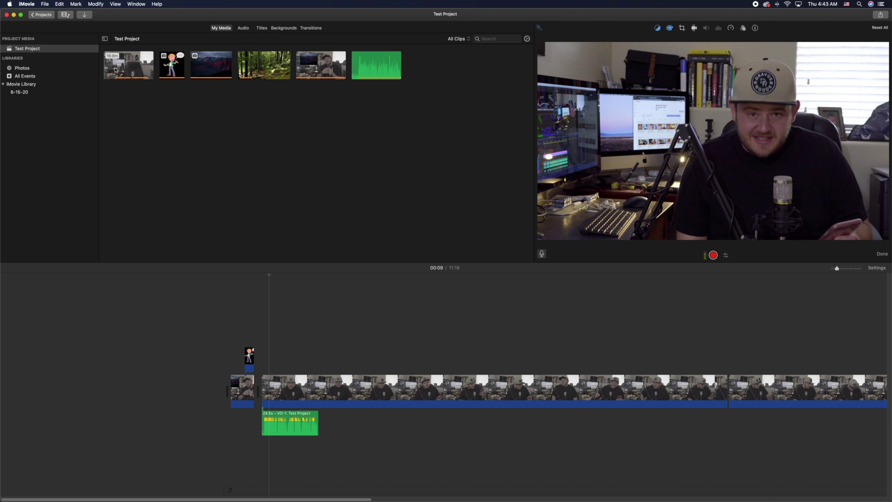
click(85, 15)
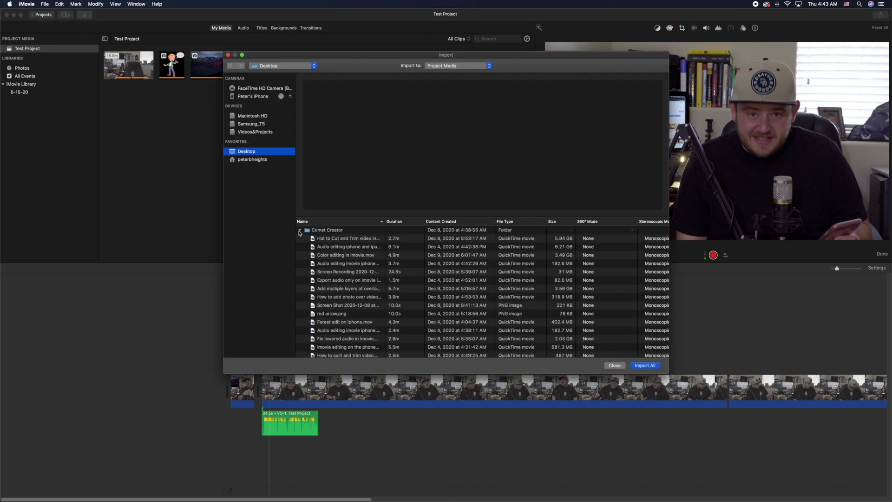
Collapse the Comet Creator folder, import the Cover mp3 into Project Media, and select the new clip
click(300, 230)
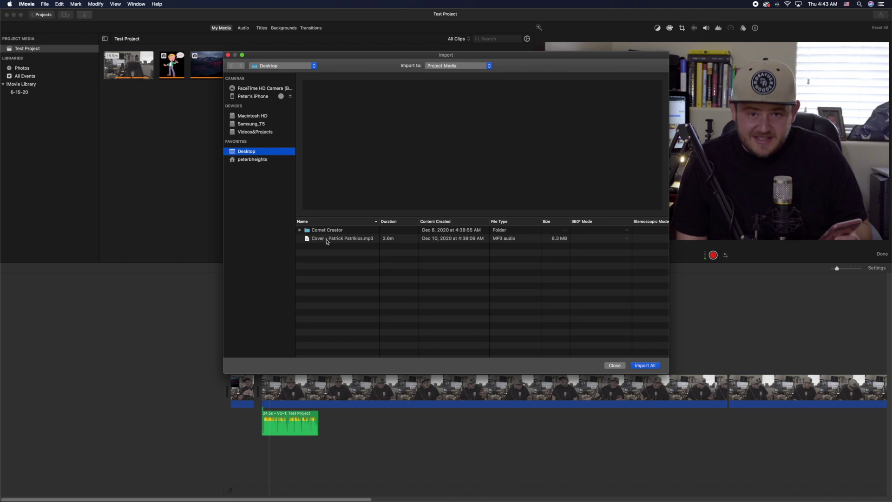
click(334, 239)
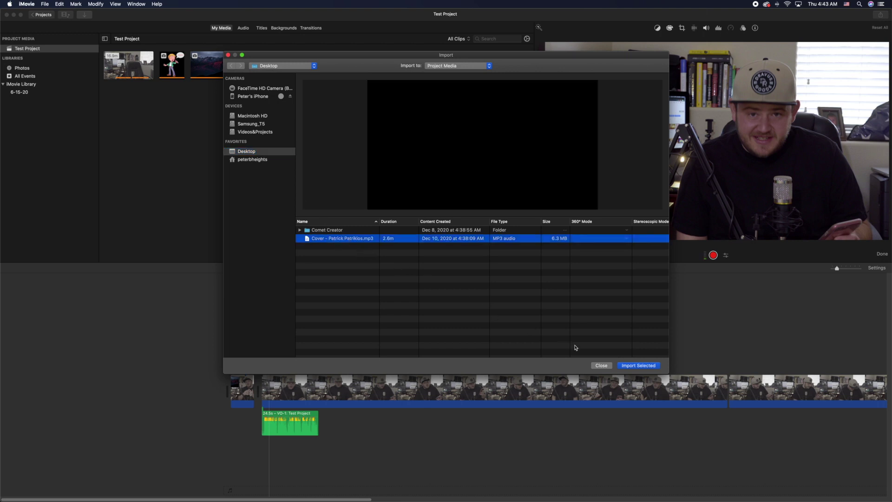
click(632, 365)
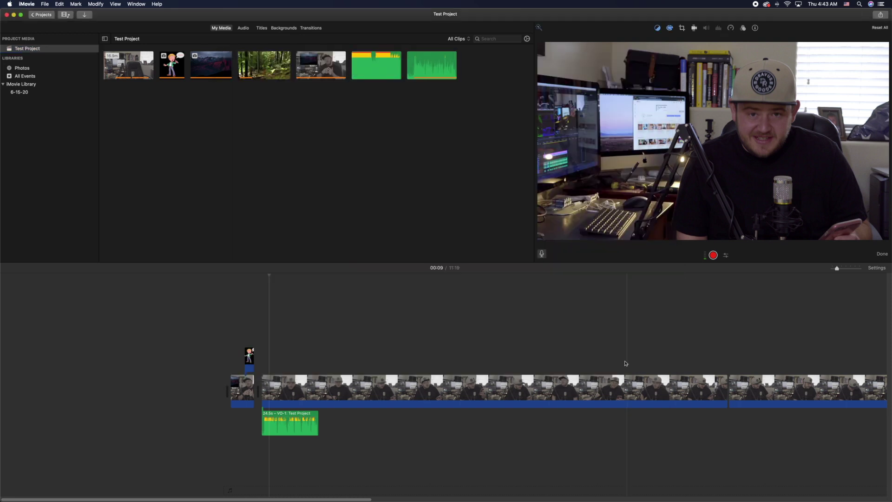
click(379, 65)
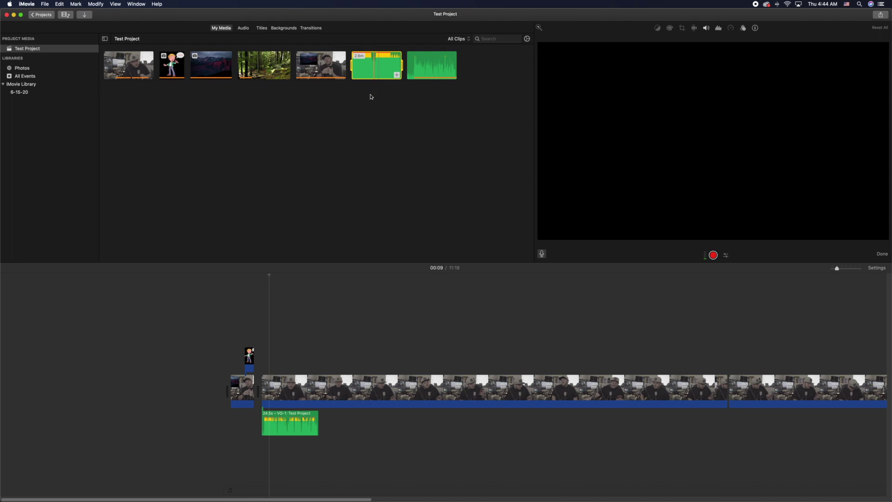
Drag the Cover mp3 from the desktop onto a track beneath the video and voiceover clips
click(371, 97)
click(362, 69)
drag(733, 17, 620, 19)
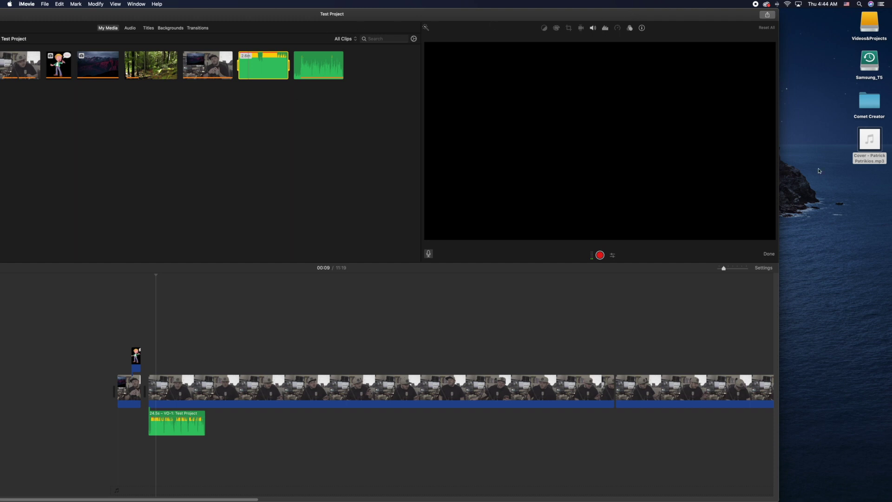
click(865, 158)
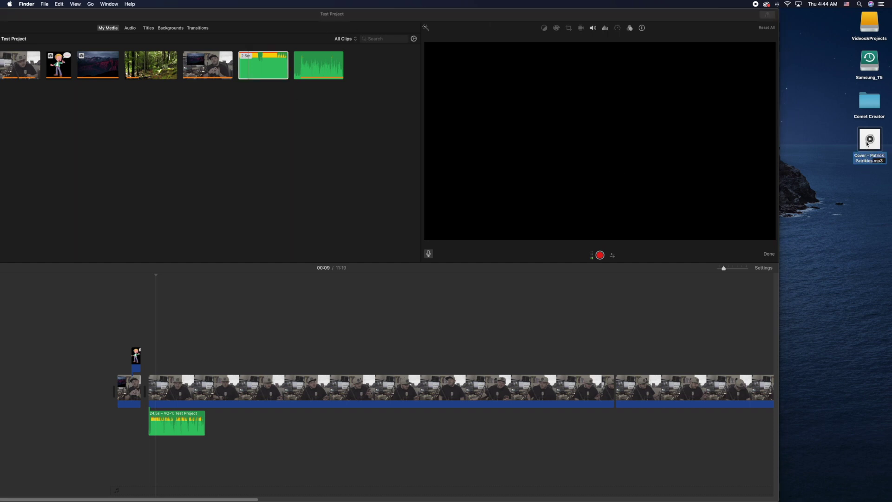
drag(870, 148, 301, 172)
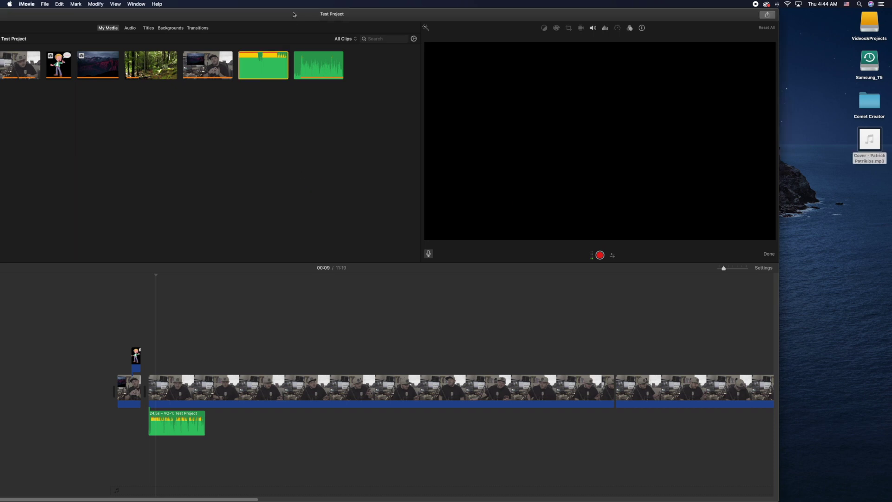
drag(293, 14, 331, 18)
drag(877, 159, 186, 455)
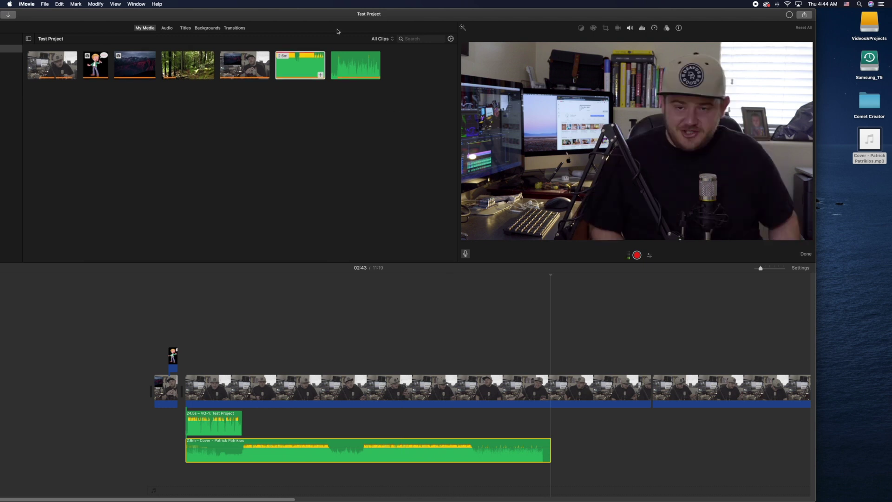
drag(305, 17, 380, 17)
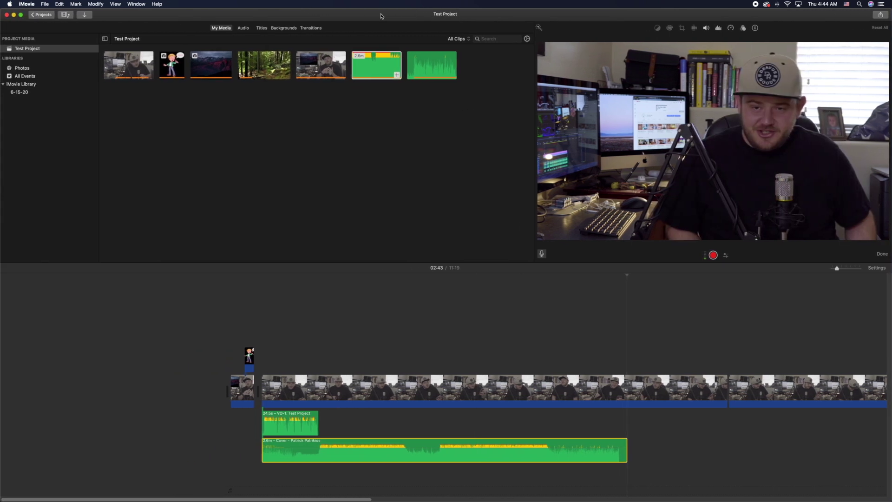
click(331, 424)
click(307, 445)
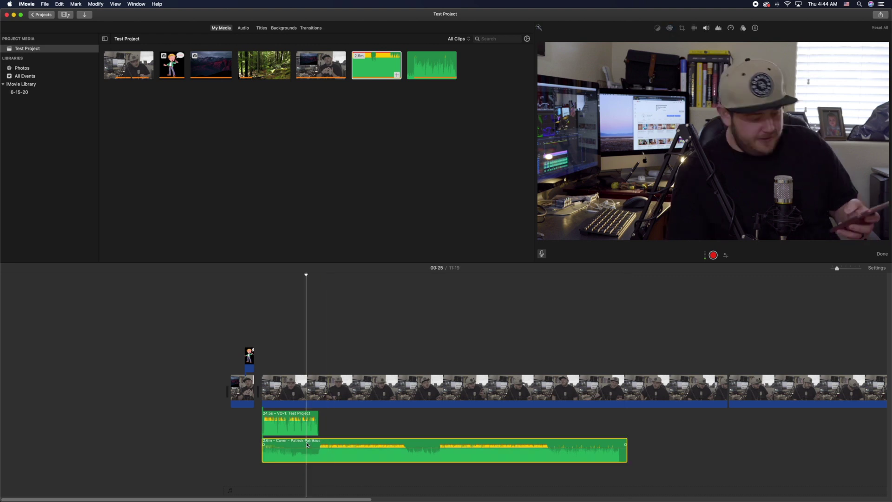
key(Delete)
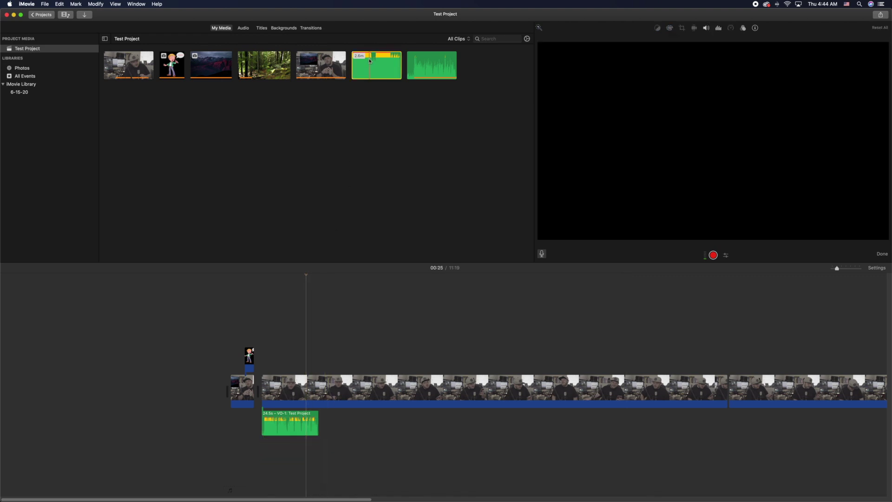
drag(362, 59, 258, 457)
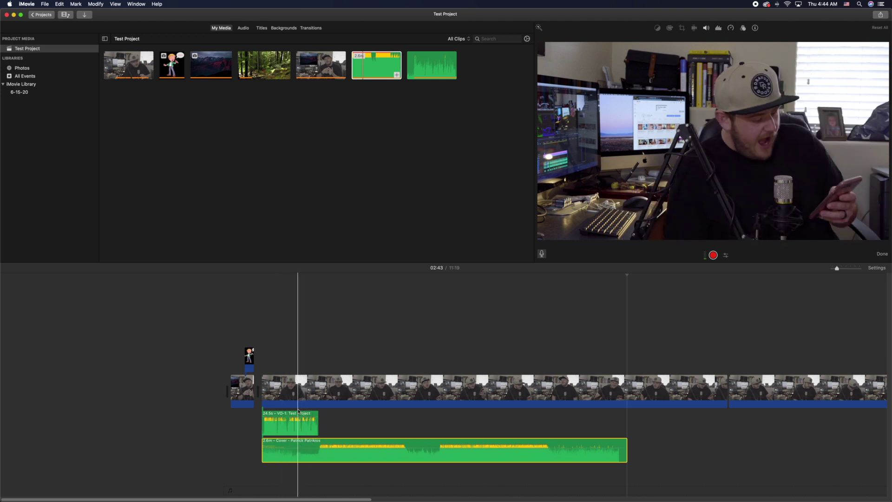
click(291, 426)
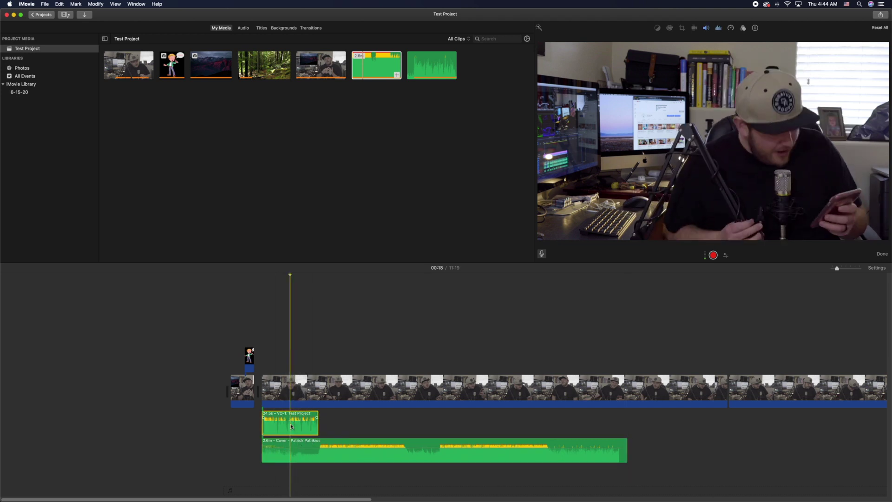
In the voiceover's volume settings, toggle lowering other clips' volume off and back on
click(706, 28)
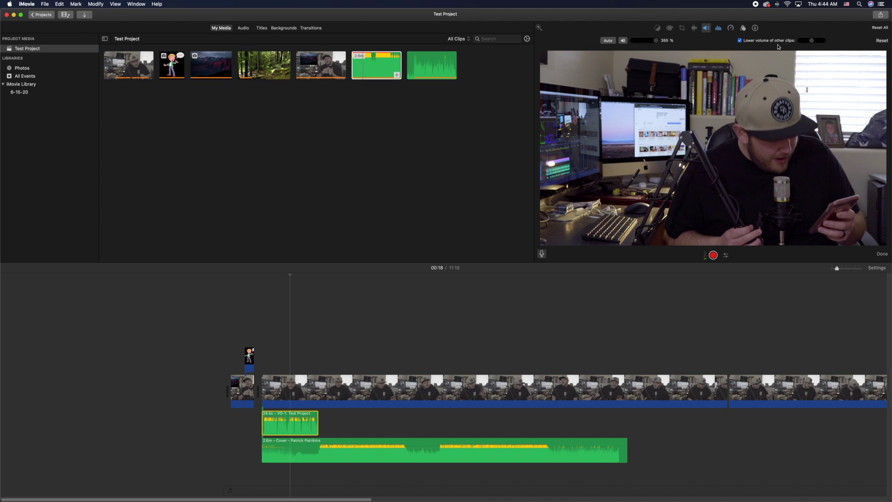
click(739, 40)
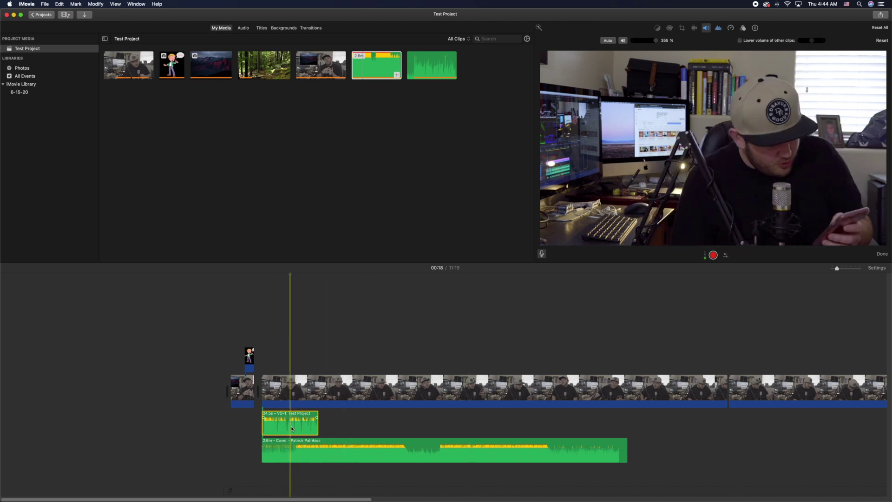
click(740, 41)
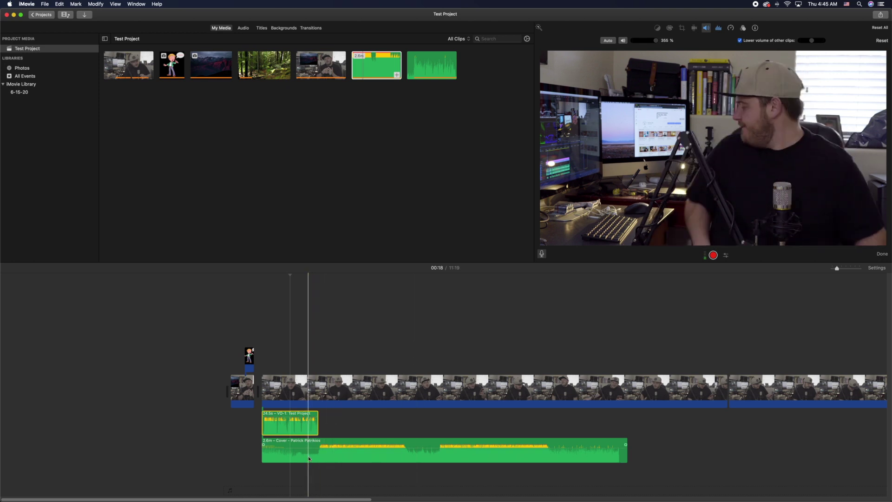
Select the music track and drag its volume line down to about 28%
click(317, 444)
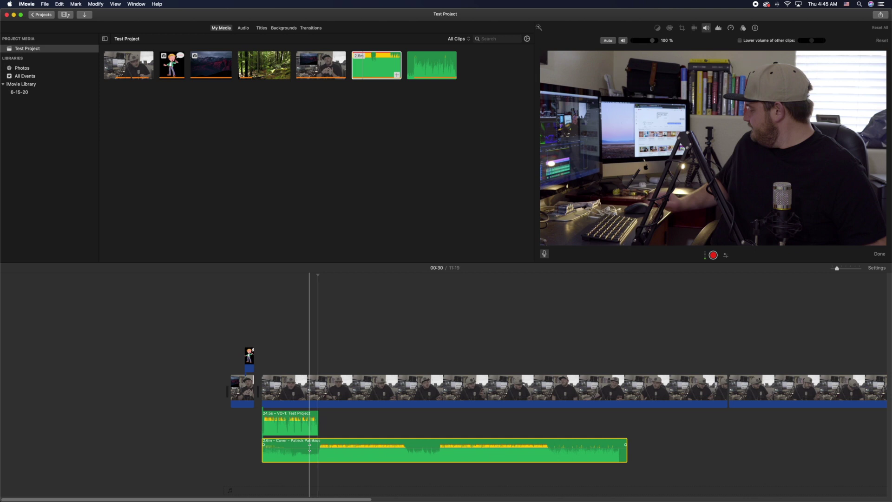
mouse_move(309, 444)
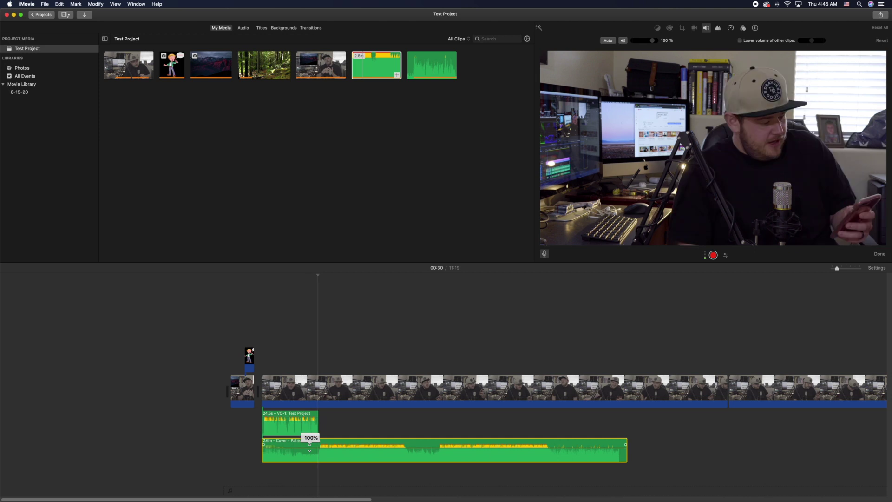
drag(309, 444, 309, 447)
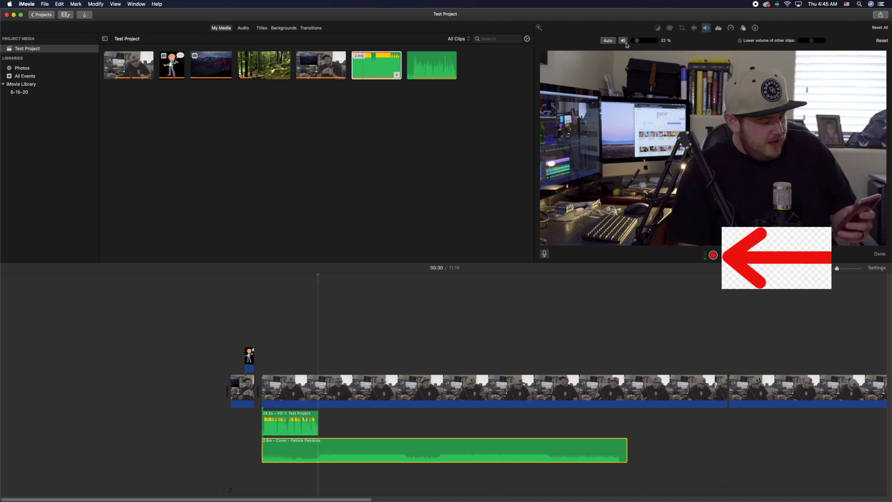
Reset the music volume to 100%, lower it to about 22%, then settle it at 31%
drag(637, 40, 653, 41)
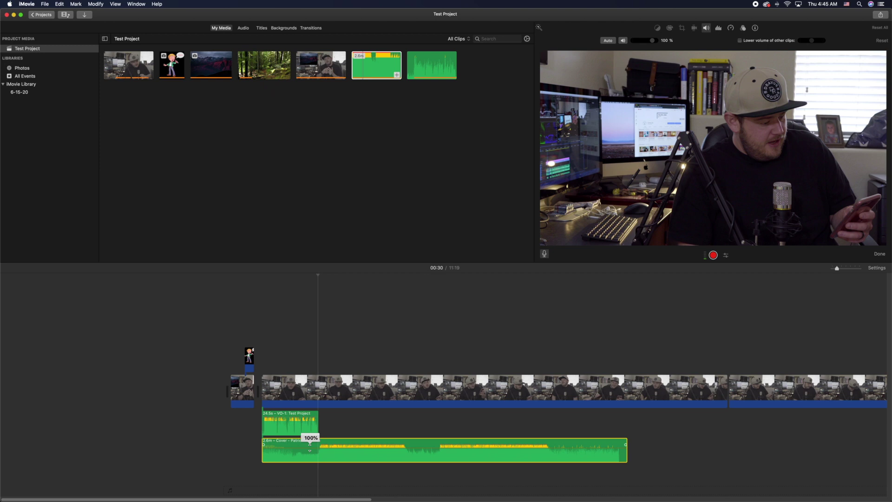
drag(310, 444, 310, 448)
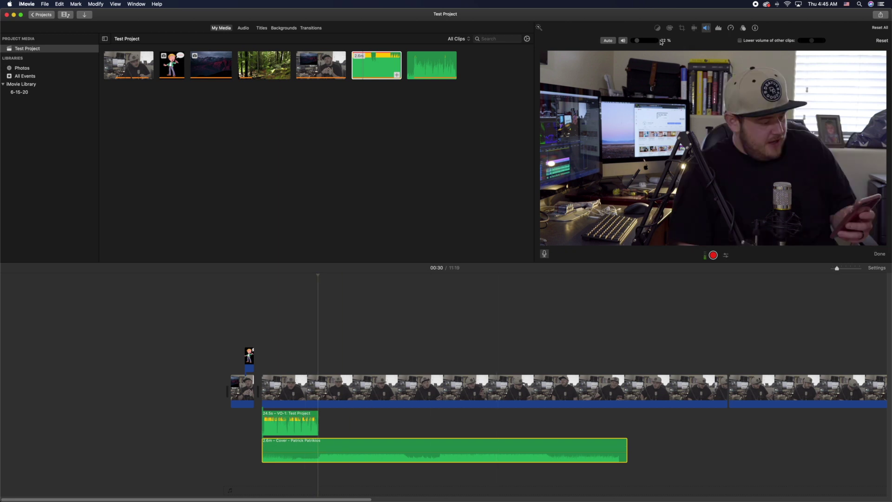
mouse_move(637, 43)
mouse_down()
mouse_move(649, 43)
mouse_move(639, 44)
mouse_up()
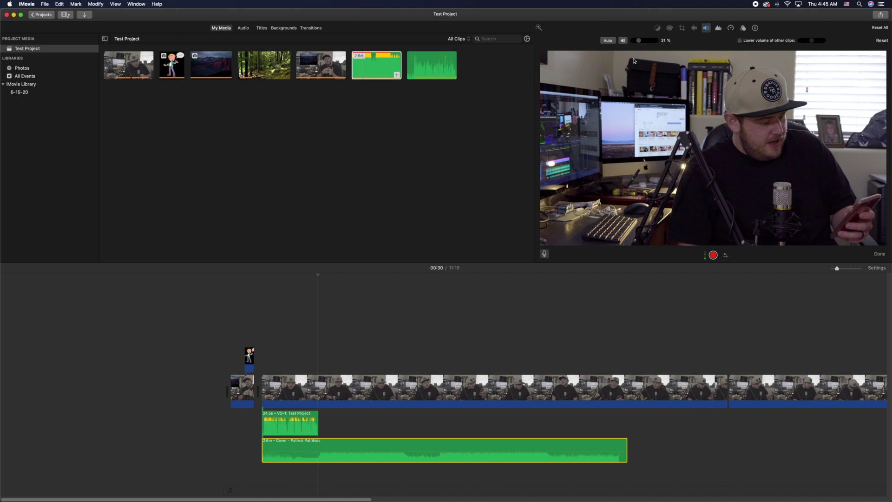
click(341, 443)
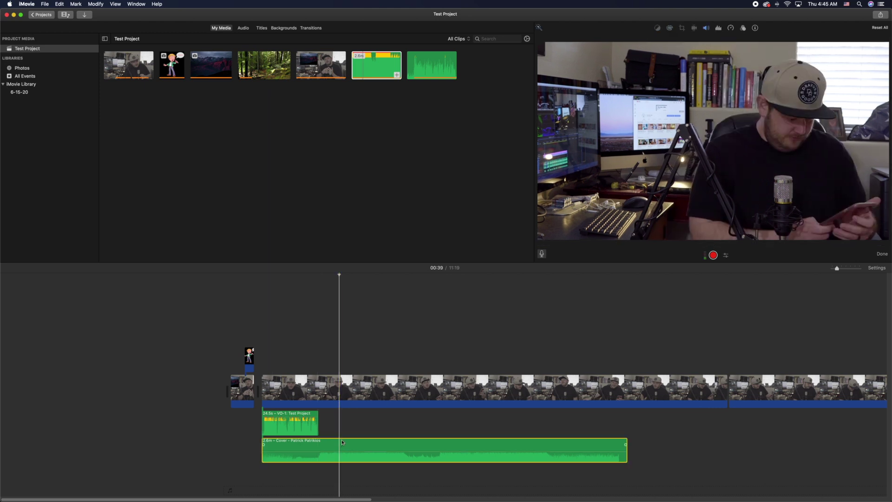
drag(310, 450, 310, 444)
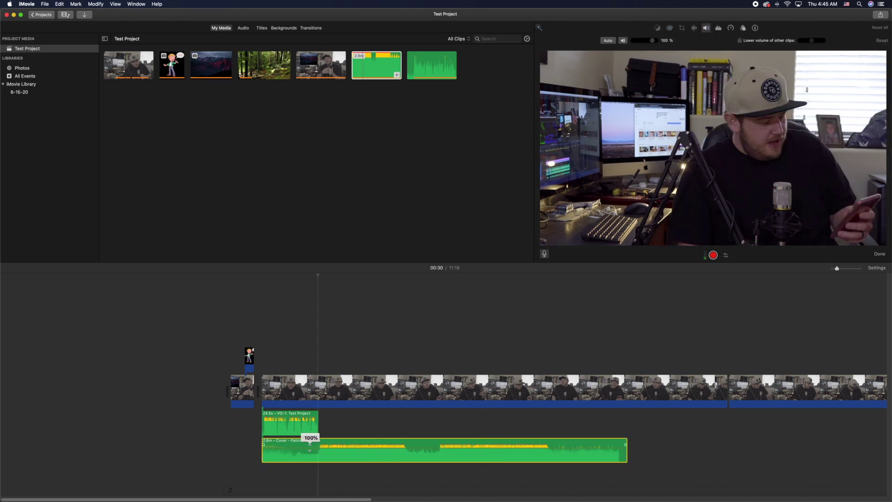
drag(310, 448, 310, 451)
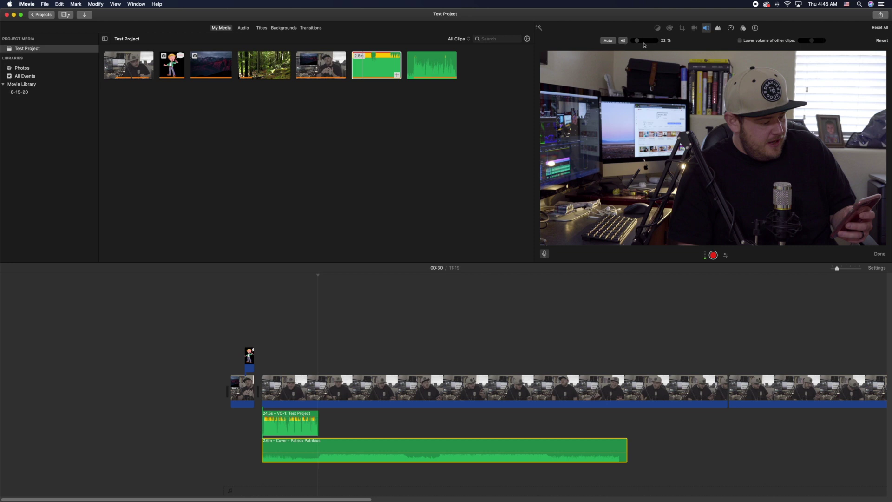
mouse_move(639, 43)
mouse_down()
mouse_move(650, 43)
mouse_move(639, 44)
mouse_up()
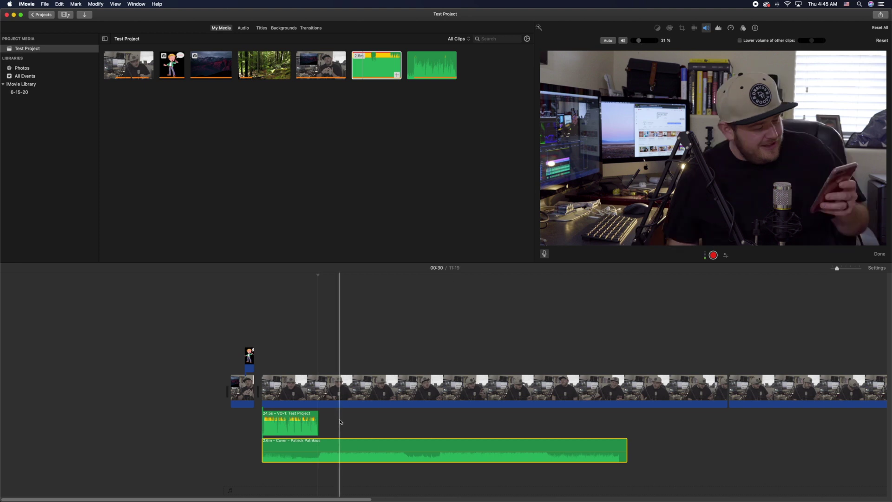
click(341, 443)
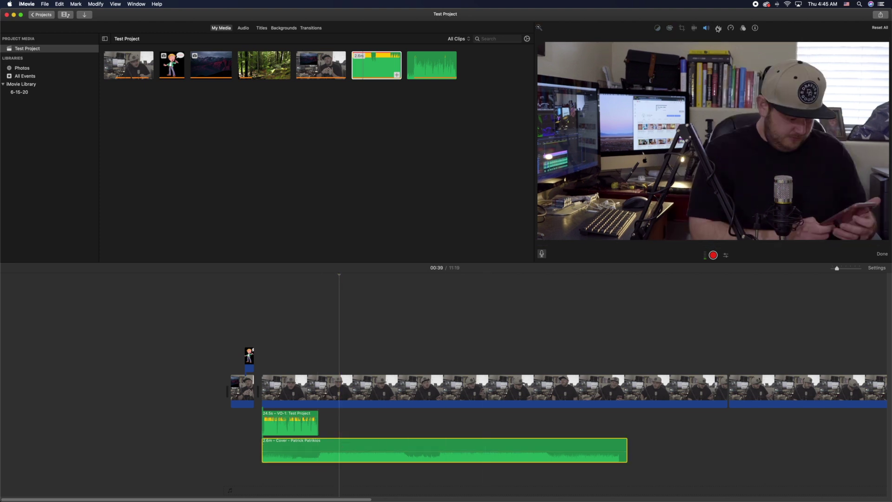
click(718, 29)
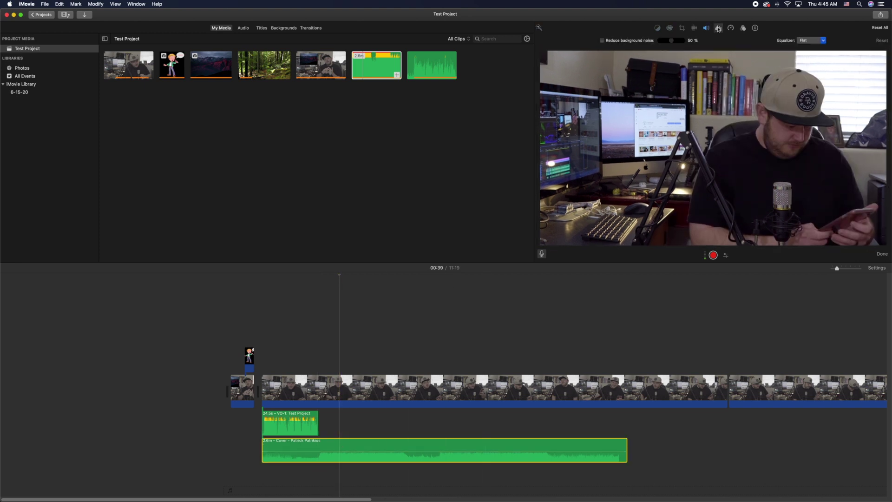
Review the music's equalizer presets, keep Flat, and return to its volume settings
click(809, 42)
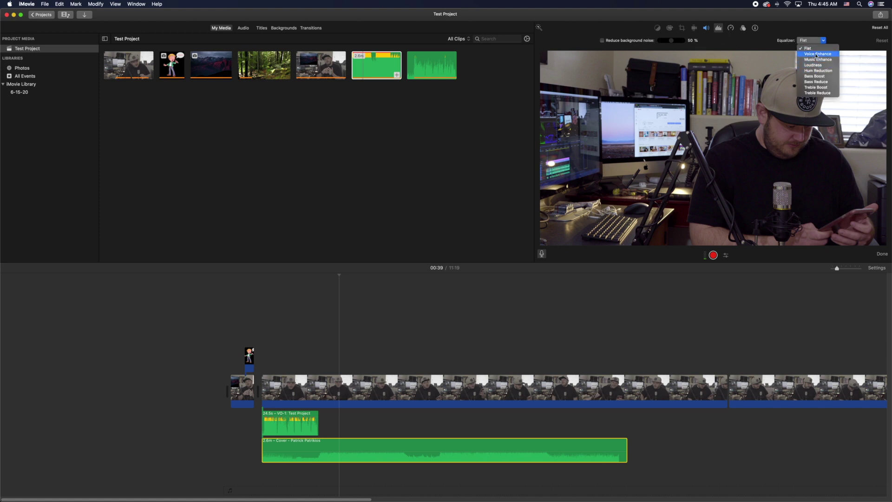
click(758, 46)
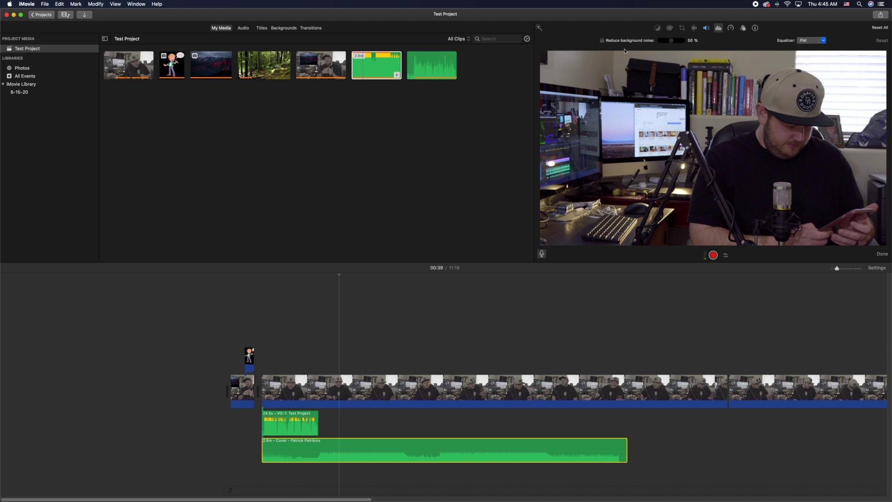
click(706, 28)
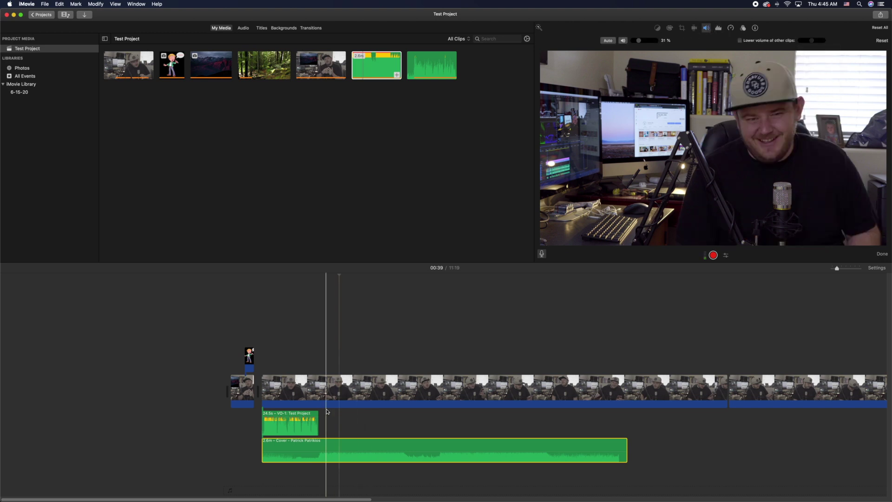
Scroll the timeline and place the playhead back at 00:18
scroll(334, 404, right, 1)
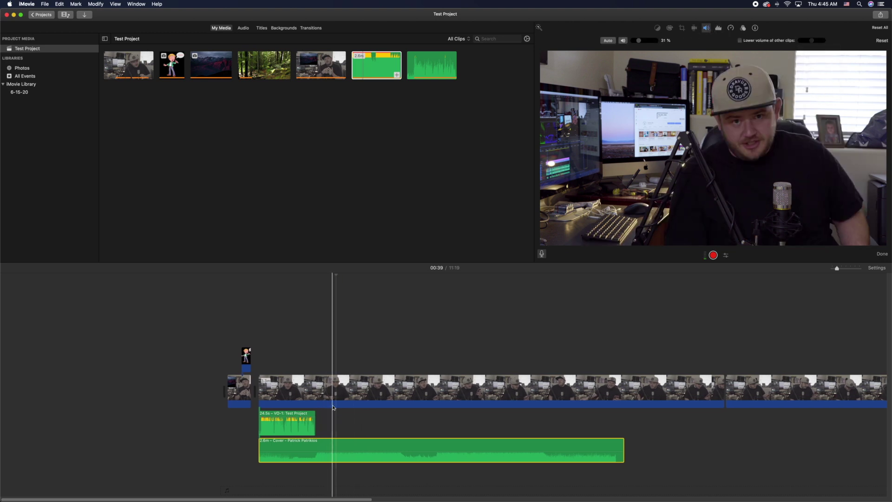
click(290, 440)
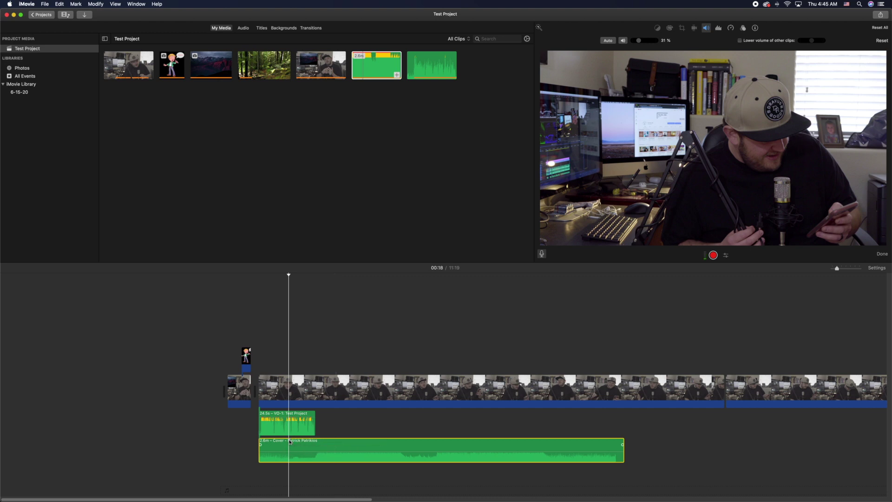